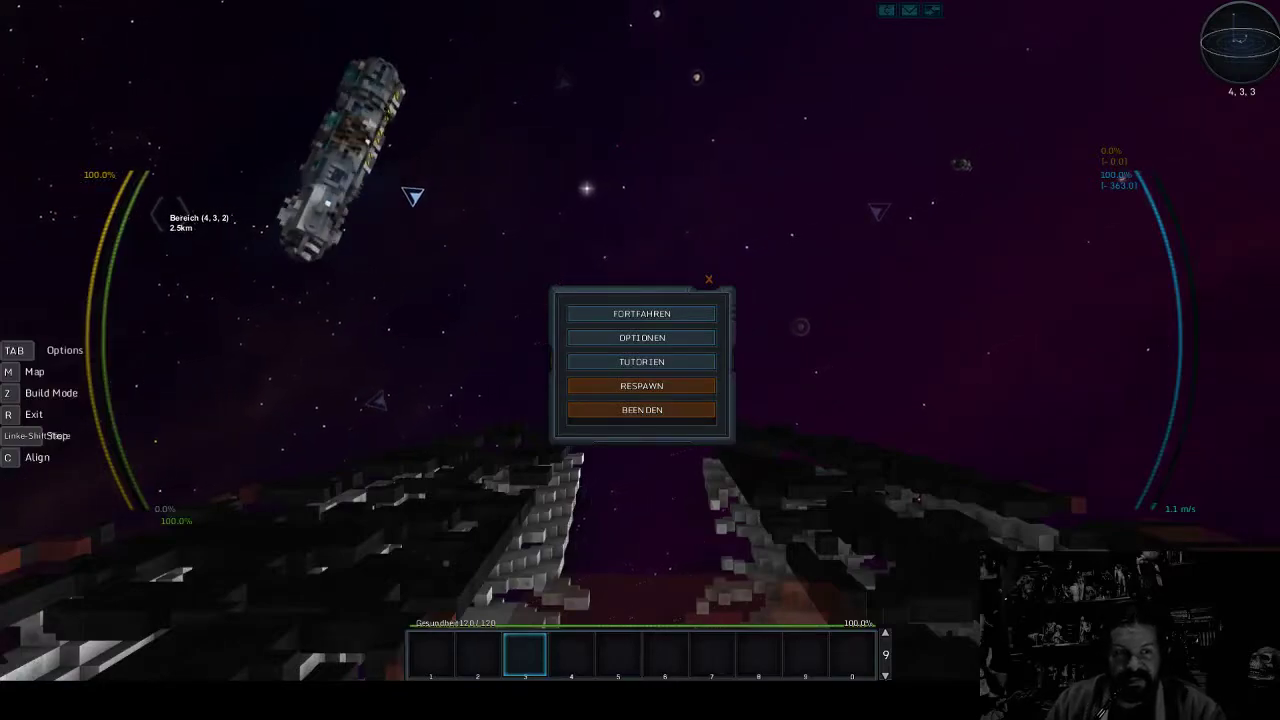
# - Close the pause menu to resume flying in space
pyautogui.press('Escape')
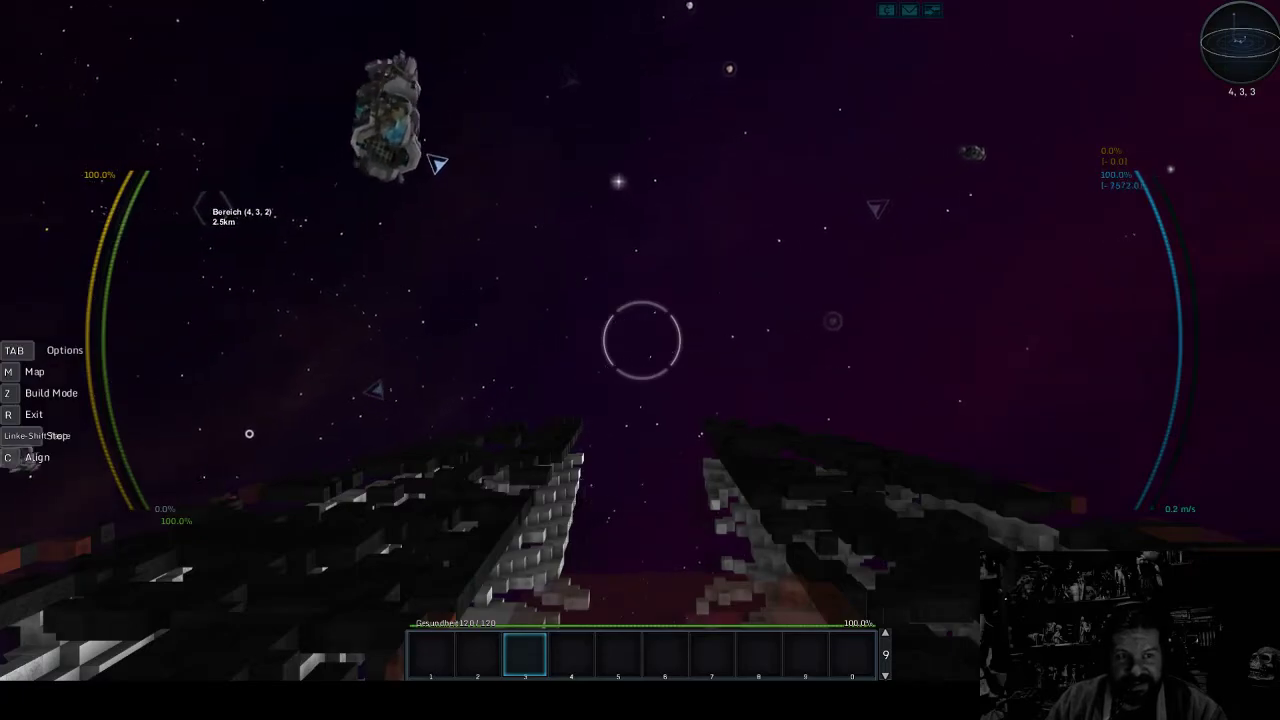
# - Fly forward toward sector 4,3,2, then briefly open and close the pause menu
pyautogui.press('w')
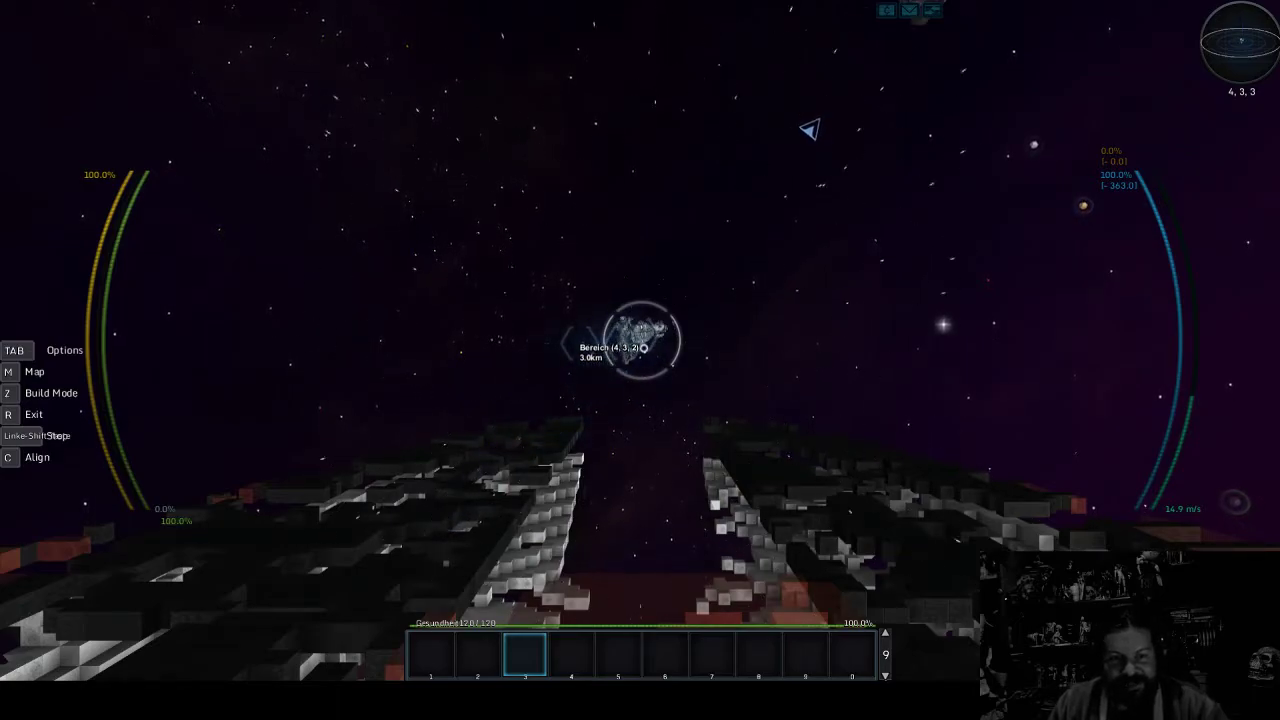
pyautogui.press('Escape')
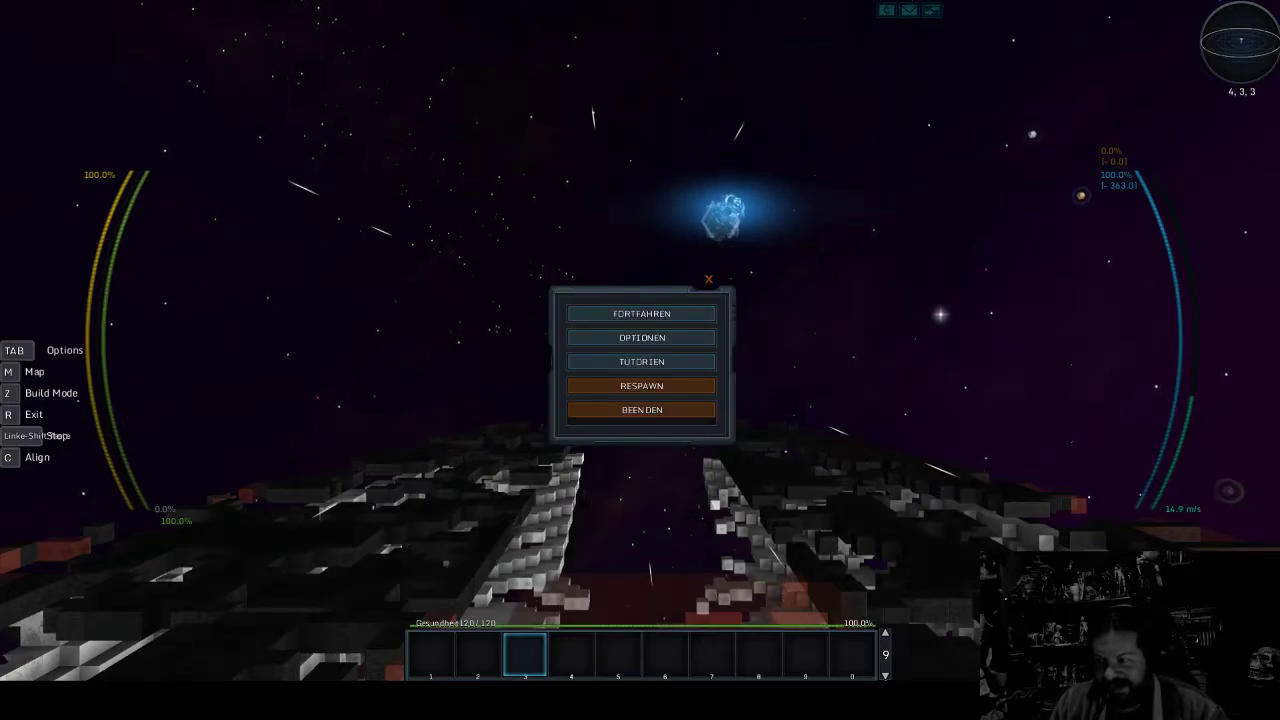
pyautogui.click(708, 279)
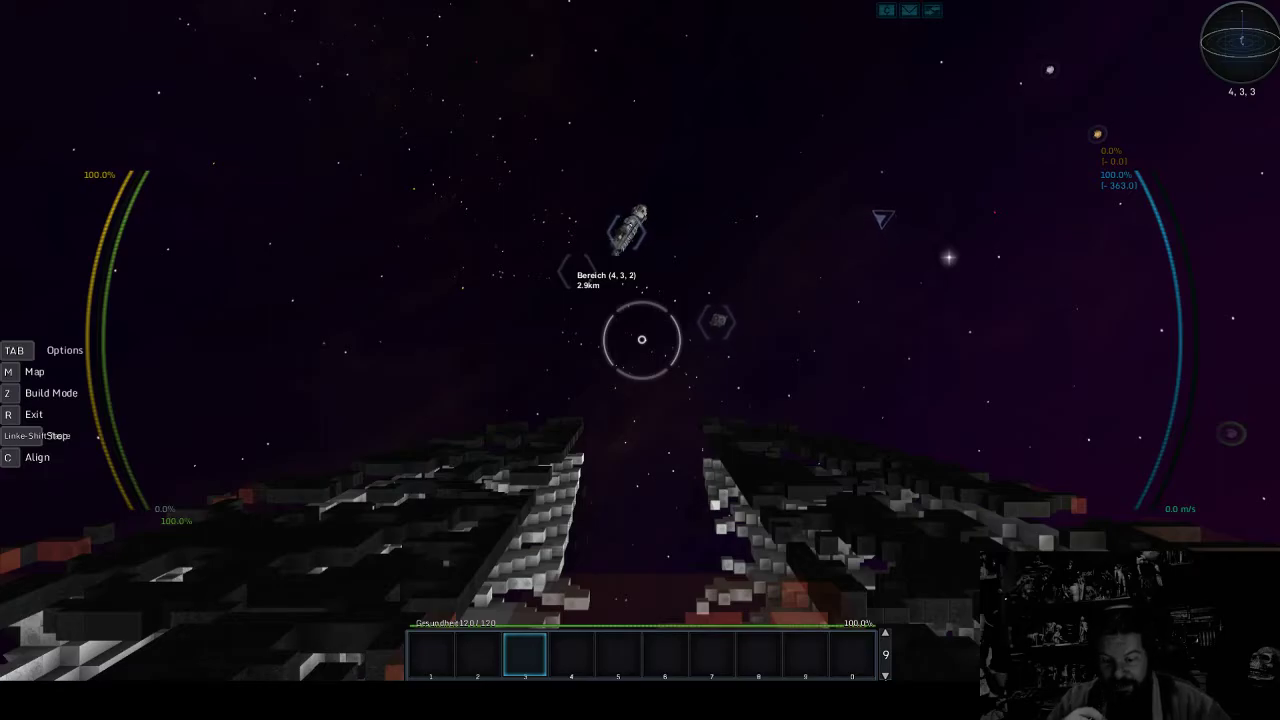
# - Switch from flight to build mode with Z to watch the AI ships ahead
pyautogui.press('z')
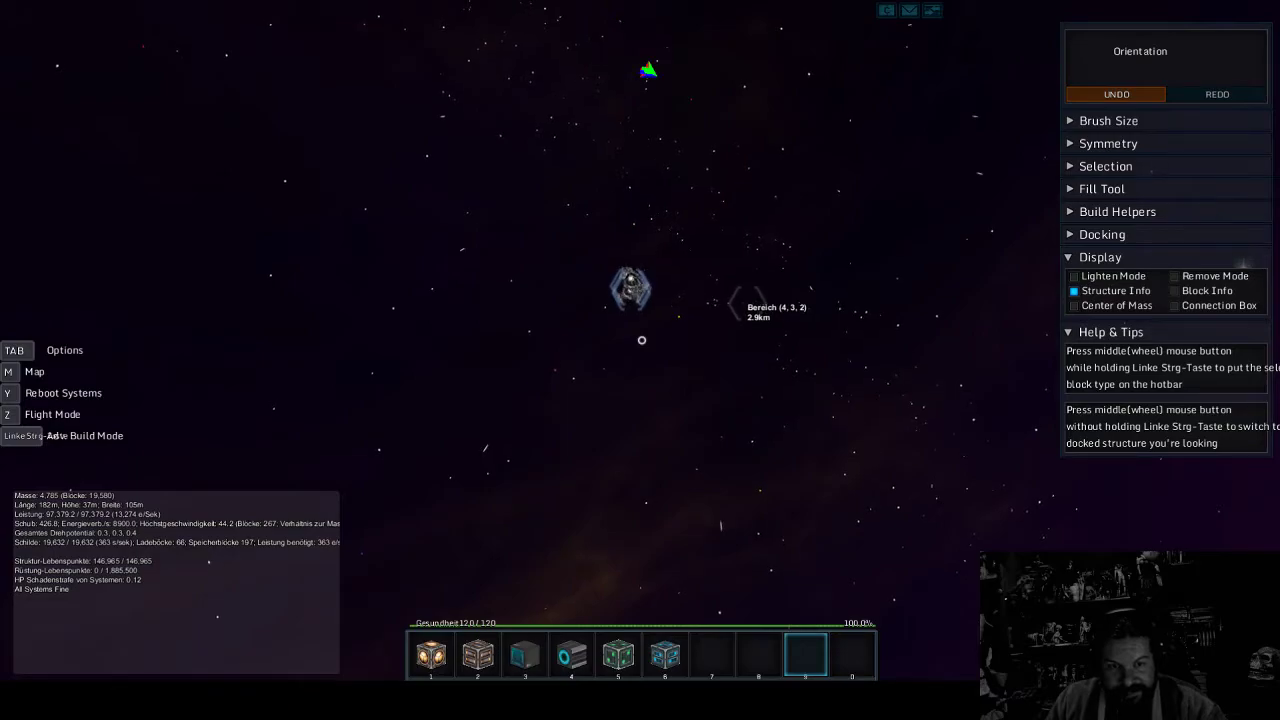
pyautogui.press('w')
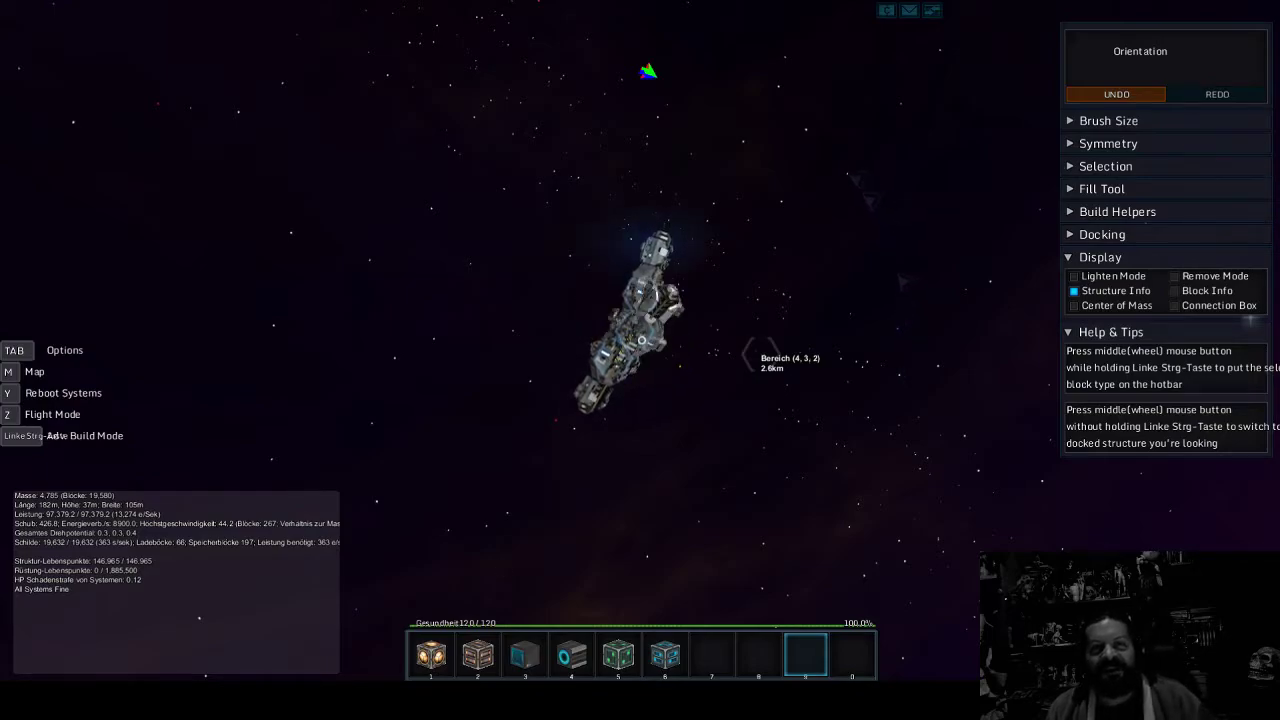
pyautogui.click(641, 341)
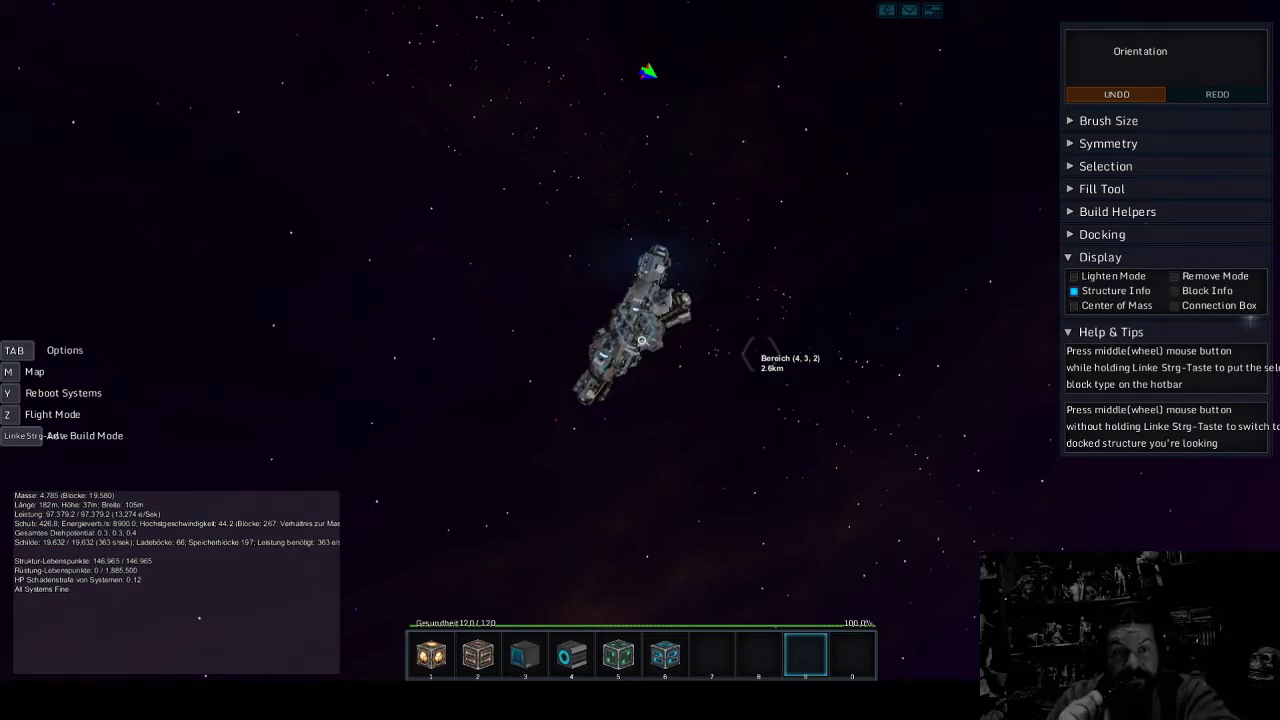
pyautogui.hotkey('ctrl', 'z')
pyautogui.hotkey('ctrl', 'z')
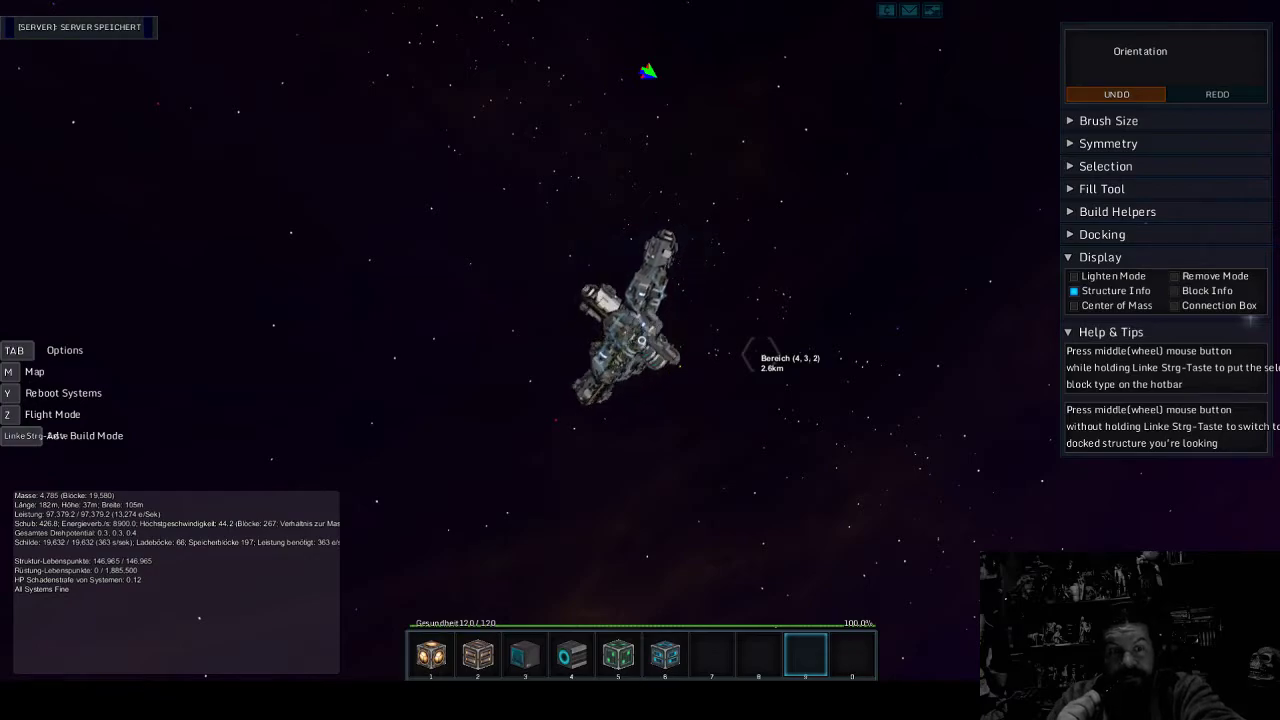
pyautogui.hotkey('ctrl', 'z')
pyautogui.hotkey('ctrl', 'z')
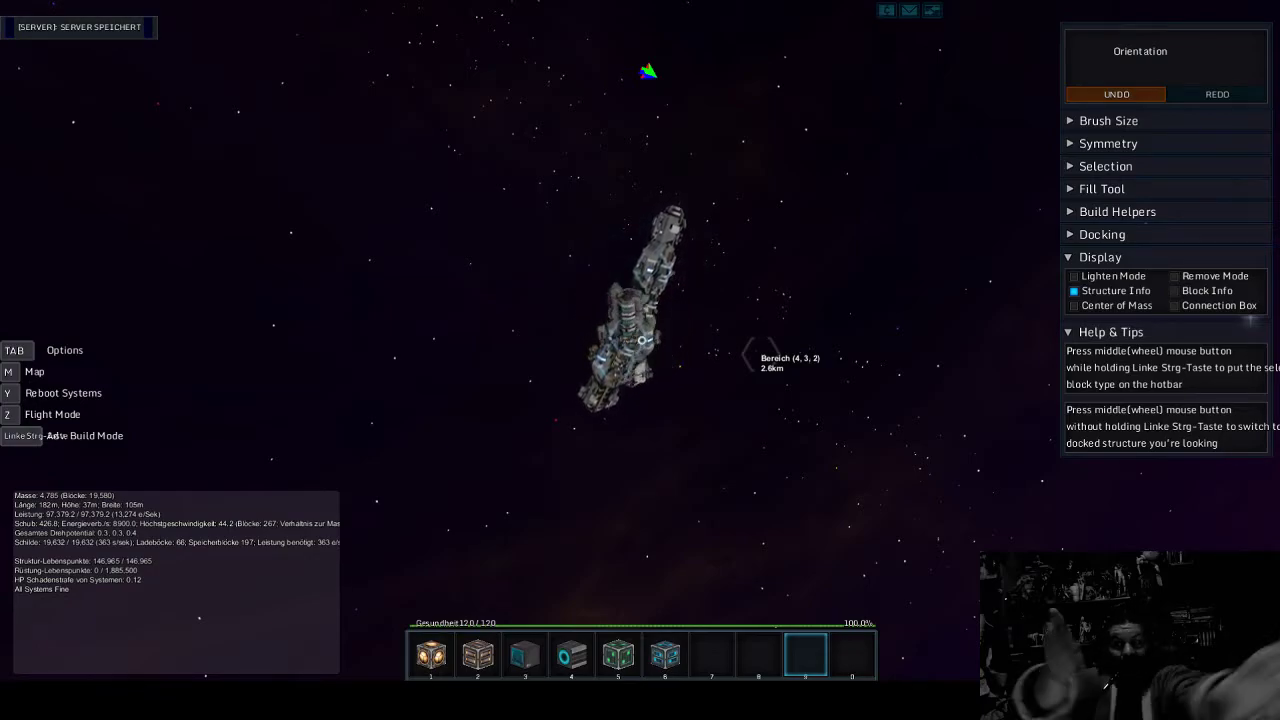
pyautogui.hotkey('ctrl', 'z')
pyautogui.hotkey('ctrl', 'z')
pyautogui.hotkey('ctrl', 'z')
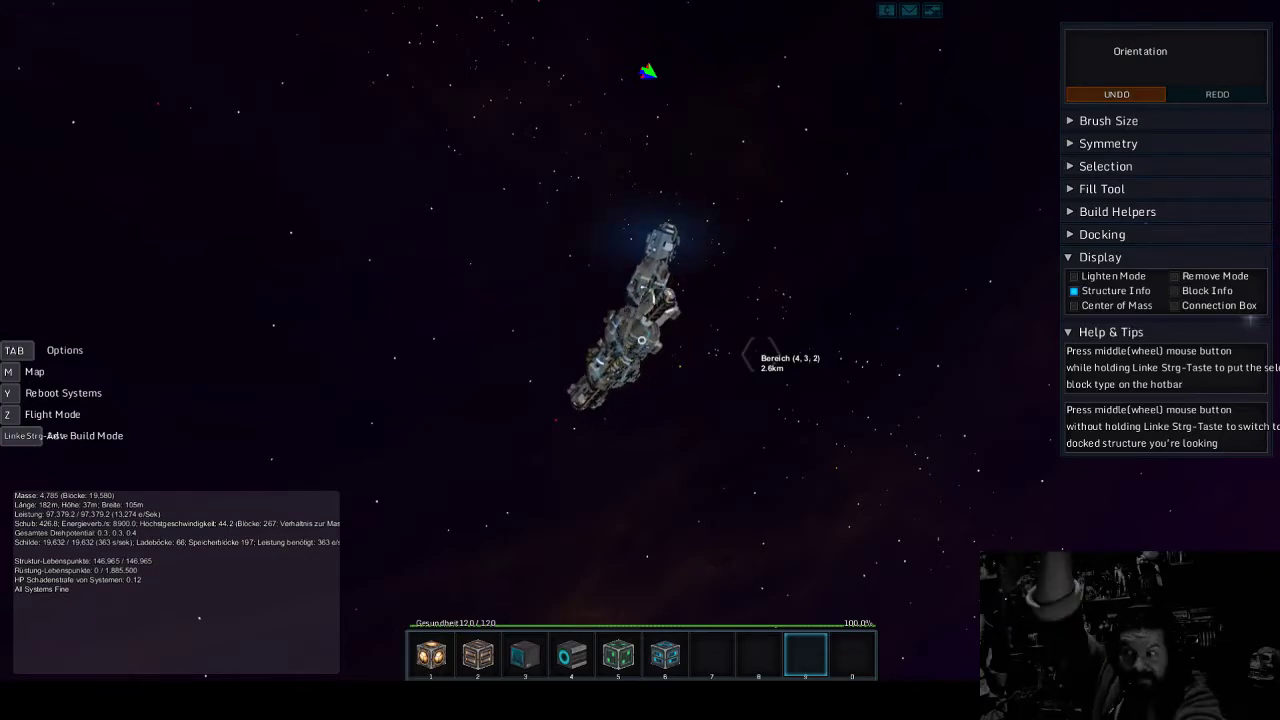
pyautogui.hotkey('ctrl', 'z')
pyautogui.hotkey('ctrl', 'z')
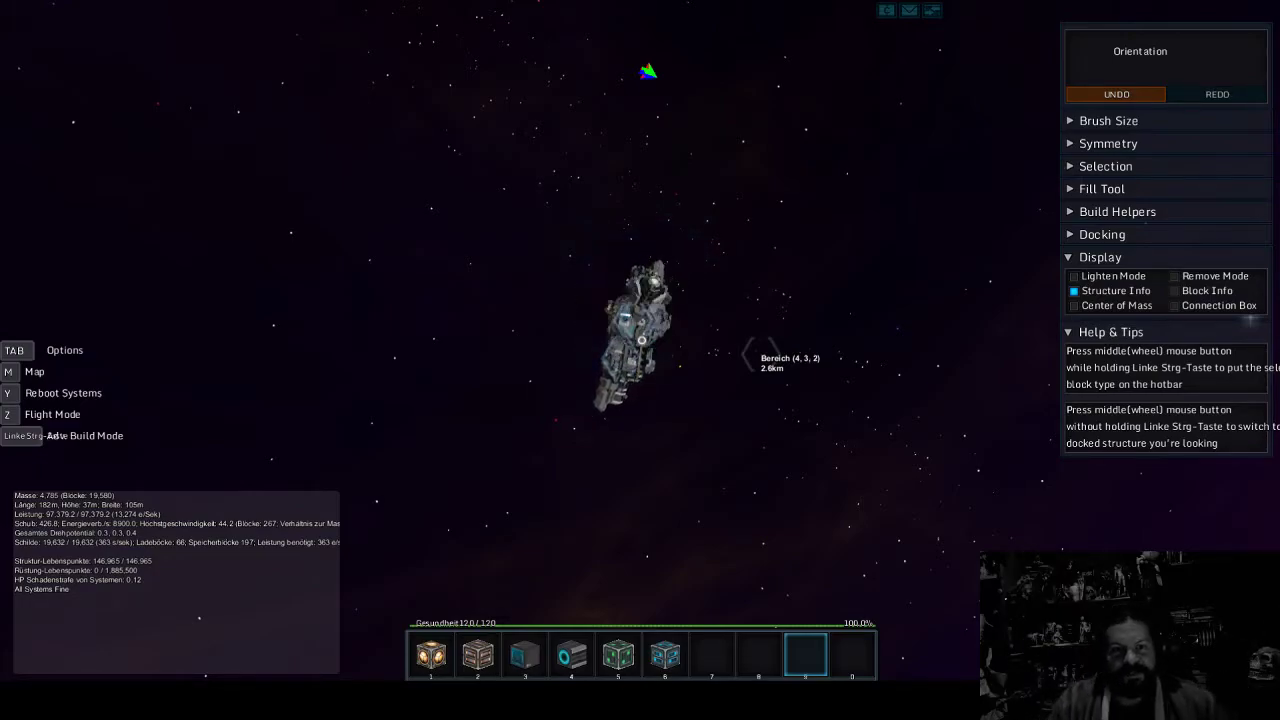
pyautogui.hotkey('ctrl', 'z')
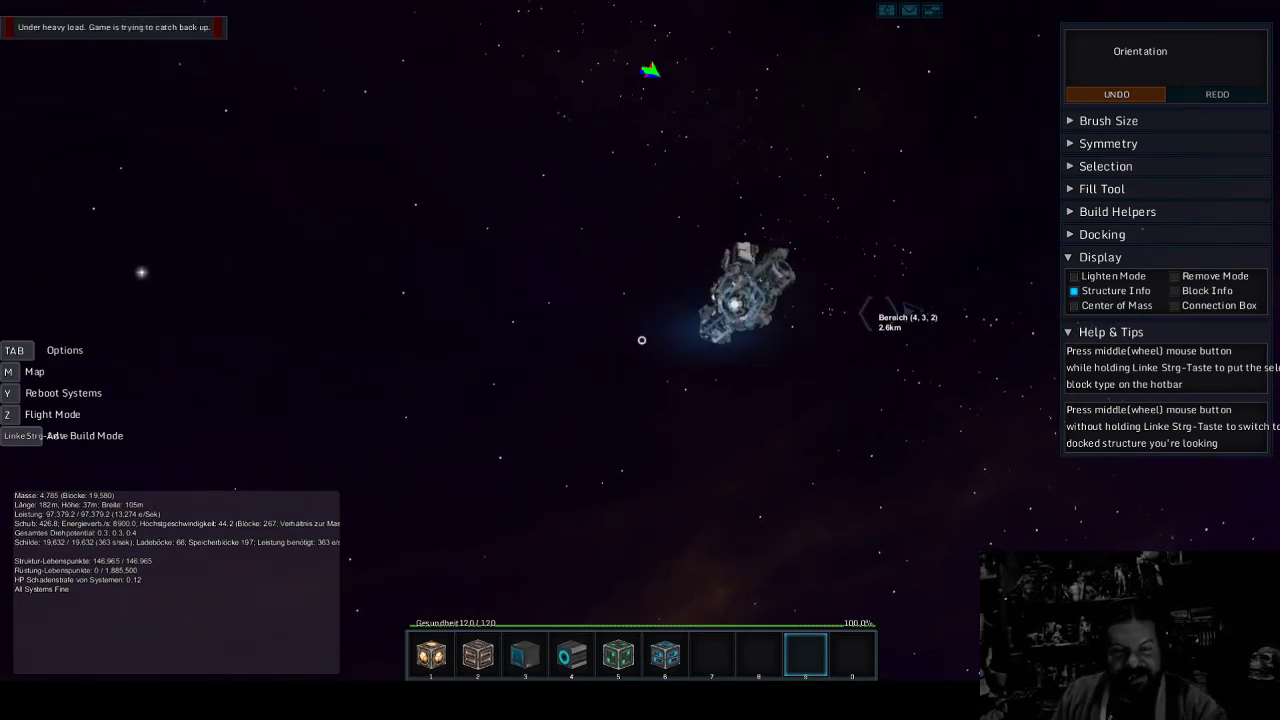
# - Leave build mode for flight mode with Z, then bring up the pause menu
pyautogui.press('z')
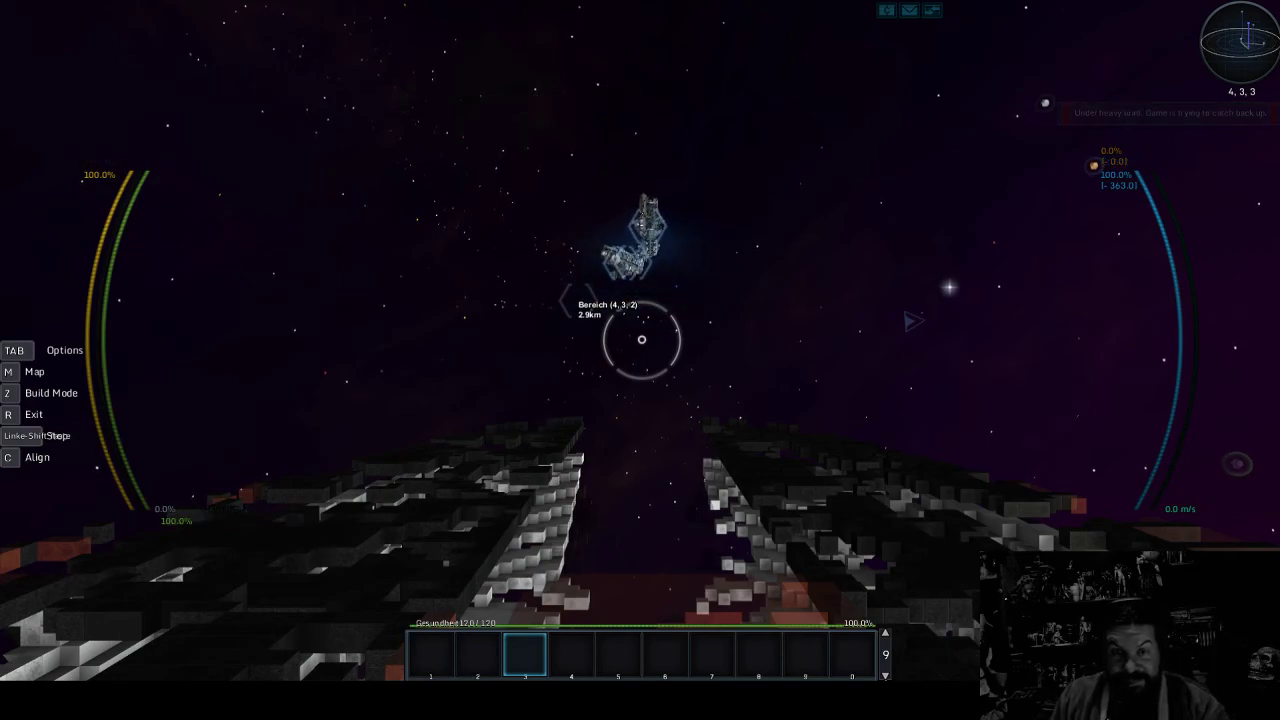
pyautogui.press('Escape')
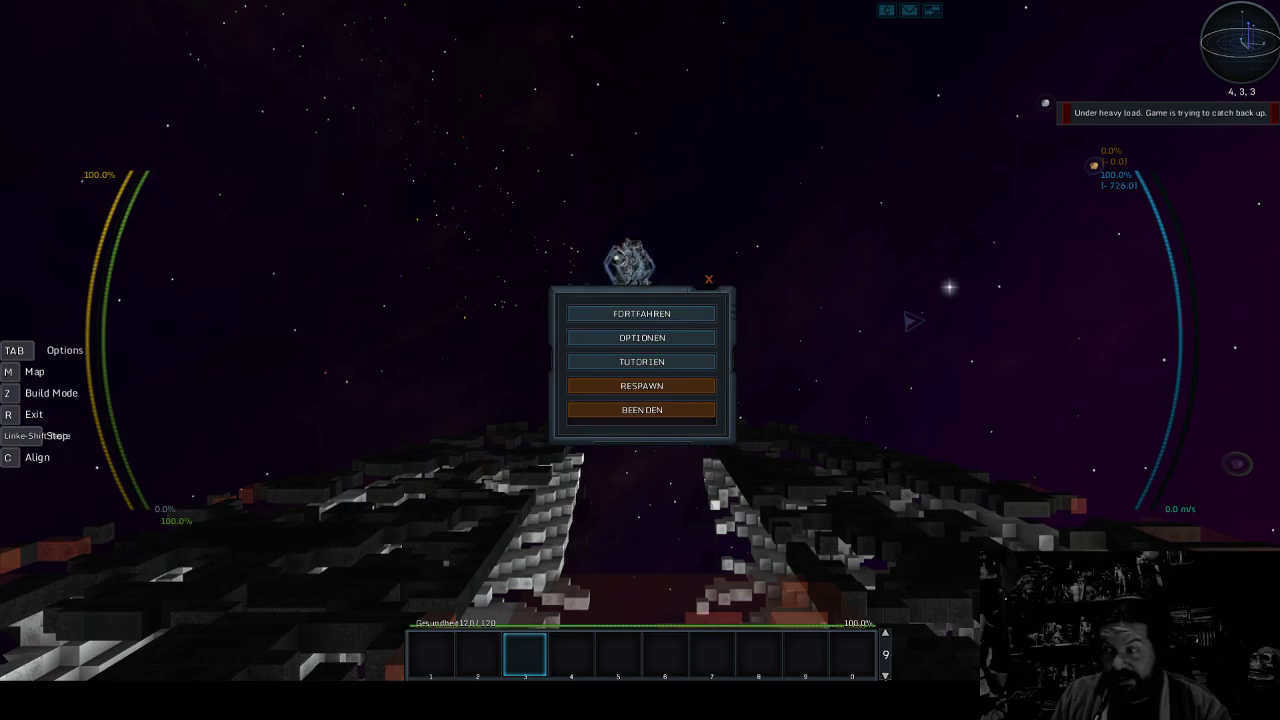